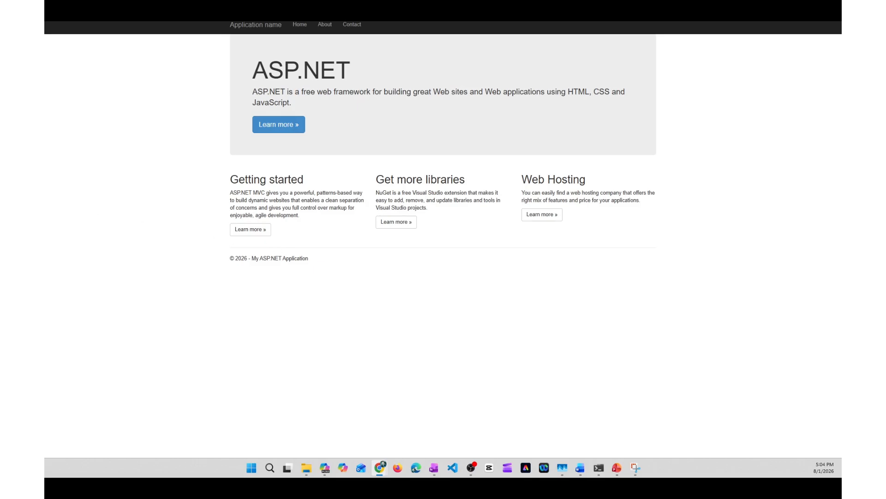
# Step: Switch to the Azure portal, search for load balancer services and start creating a Traffic Manager profile
pyautogui.hotkey('alt', 'Tab')
pyautogui.hotkey('alt', 'Tab')
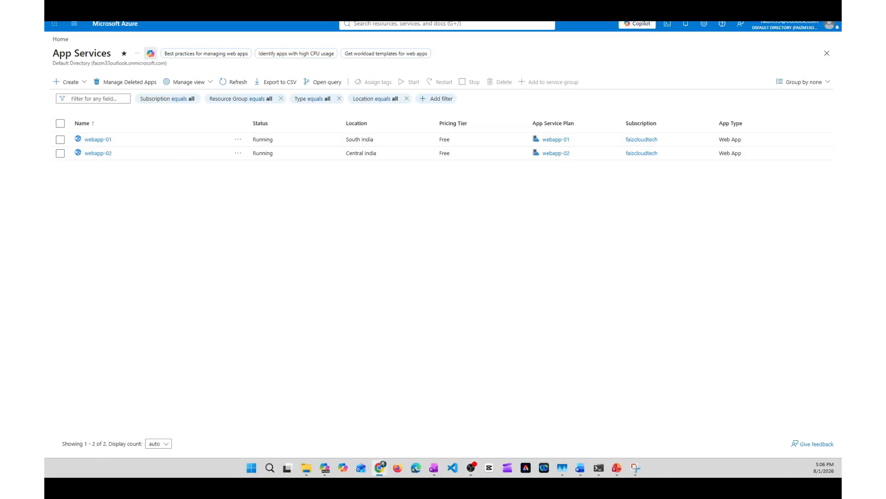
pyautogui.click(404, 23)
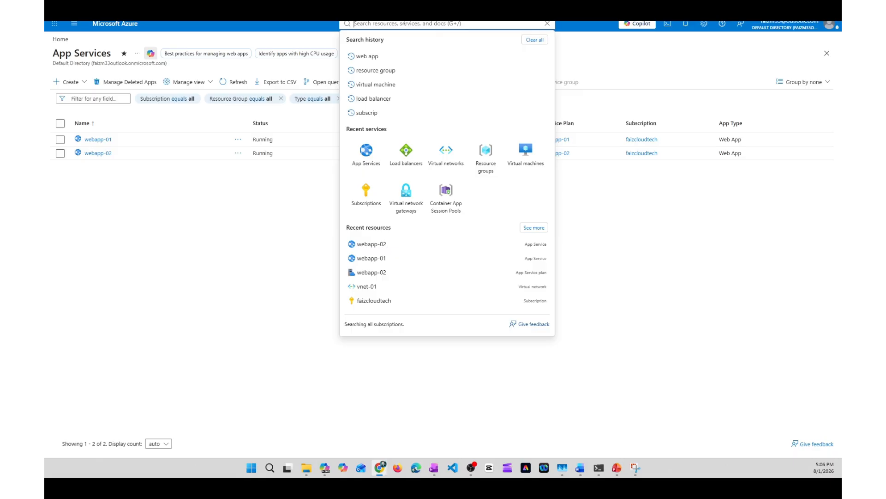
pyautogui.click(388, 99)
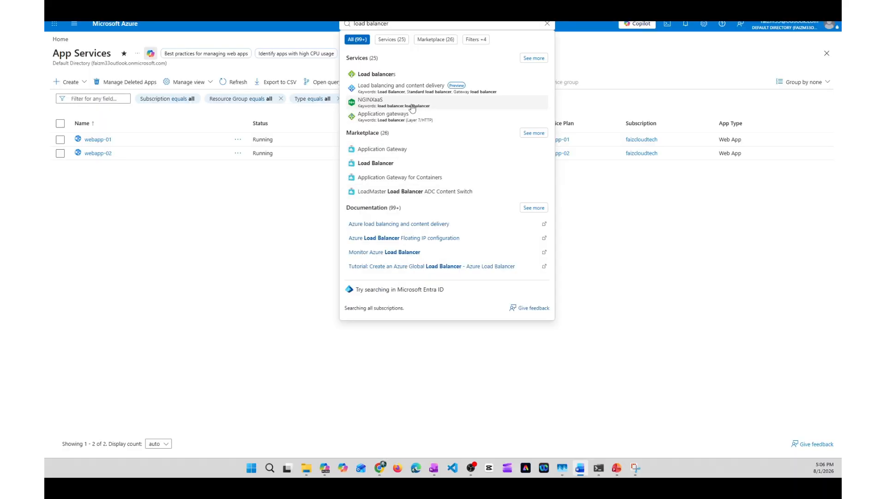
pyautogui.press('Return')
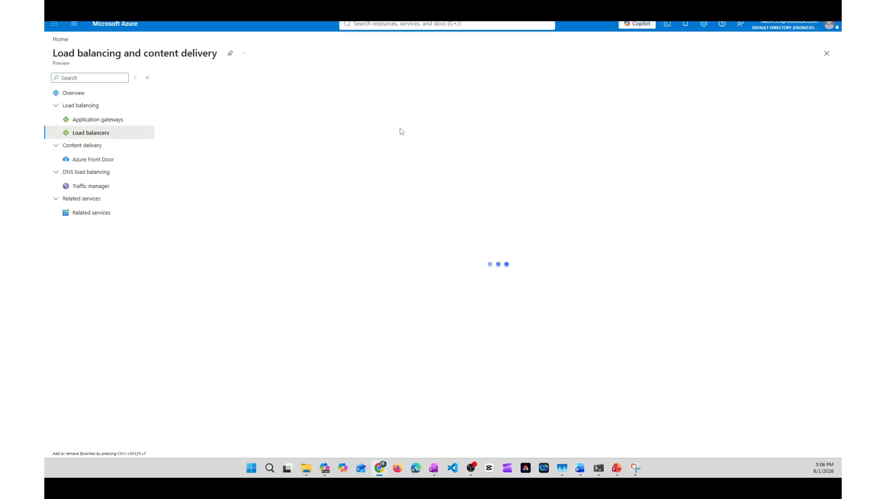
pyautogui.click(93, 186)
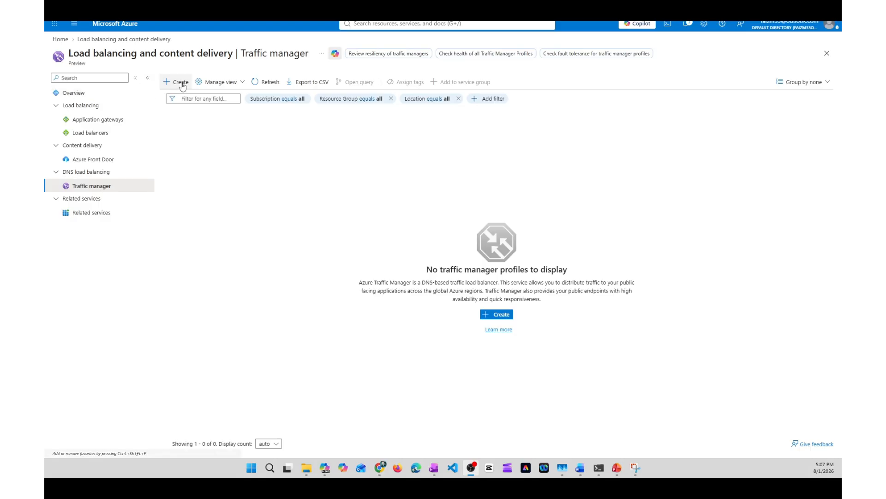
pyautogui.click(182, 84)
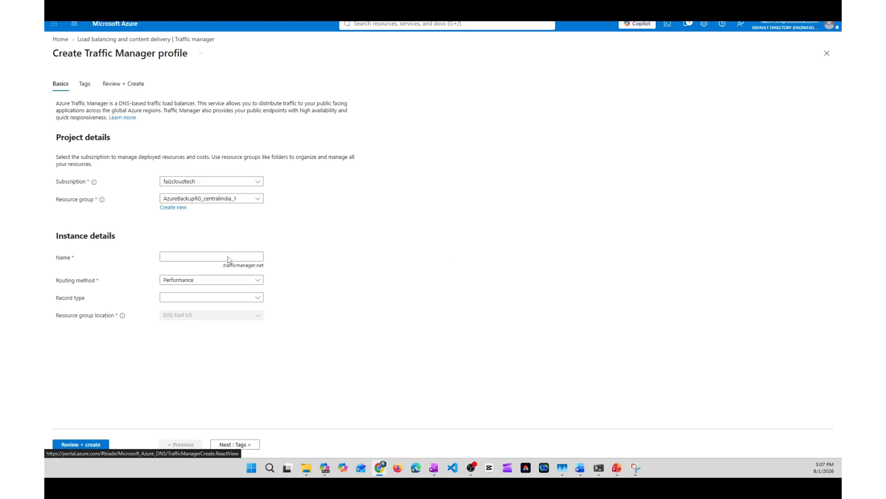
# Step: Assign the Traffic Manager profile to the faizcloudtech subscription and the rg-01 resource group
pyautogui.click(238, 183)
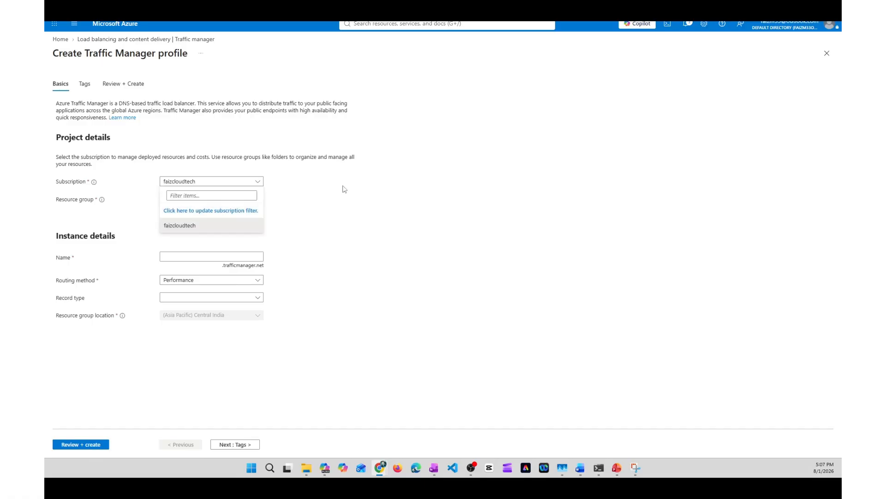
pyautogui.click(221, 226)
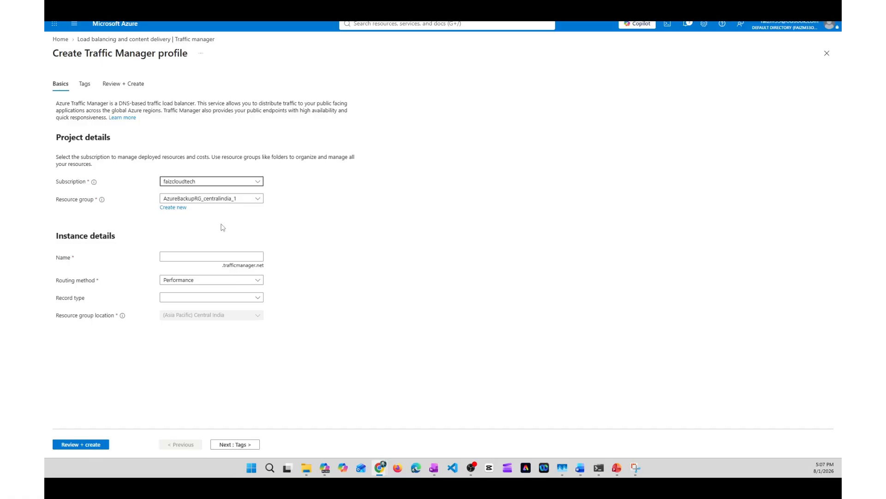
pyautogui.click(222, 201)
pyautogui.click(170, 291)
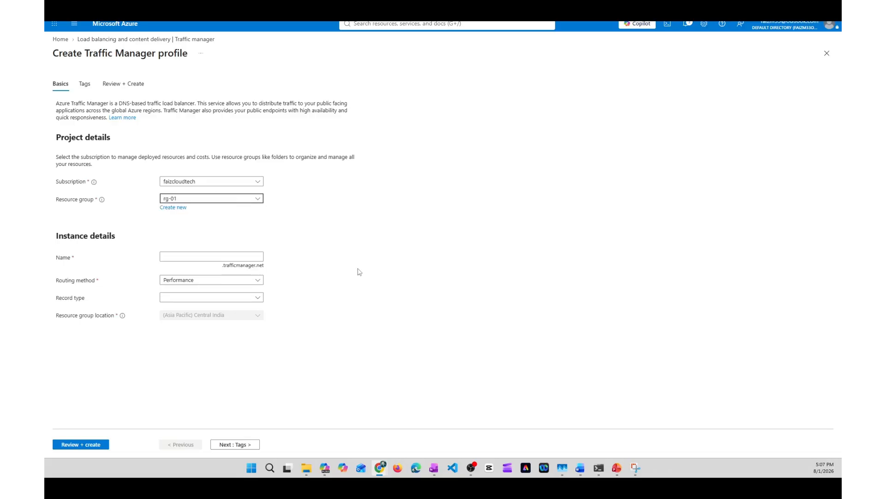
# Step: Name the profile tm-faizcloudtech and keep Performance as its routing method after reviewing the available methods
pyautogui.click(199, 257)
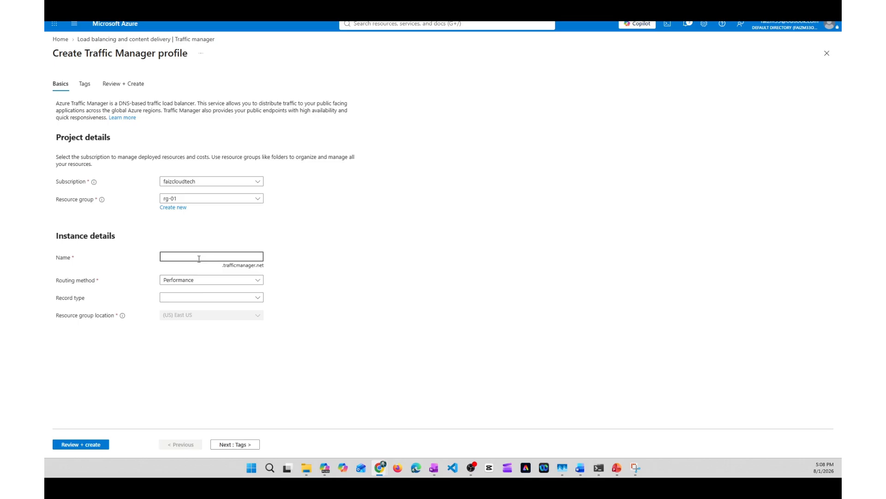
pyautogui.write('tm-fa')
pyautogui.write('cloutec')
pyautogui.press('BackSpace')
pyautogui.press('BackSpace')
pyautogui.press('BackSpace')
pyautogui.press('BackSpace')
pyautogui.write('udtech')
pyautogui.click(202, 282)
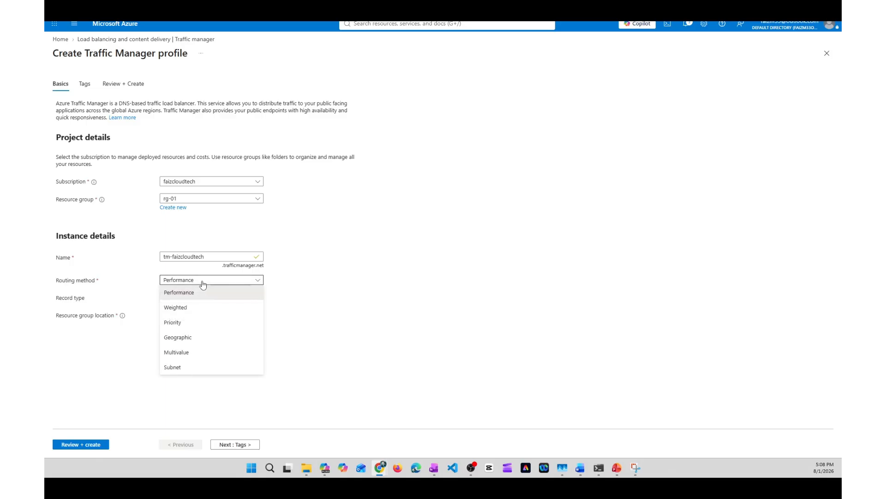
pyautogui.click(354, 319)
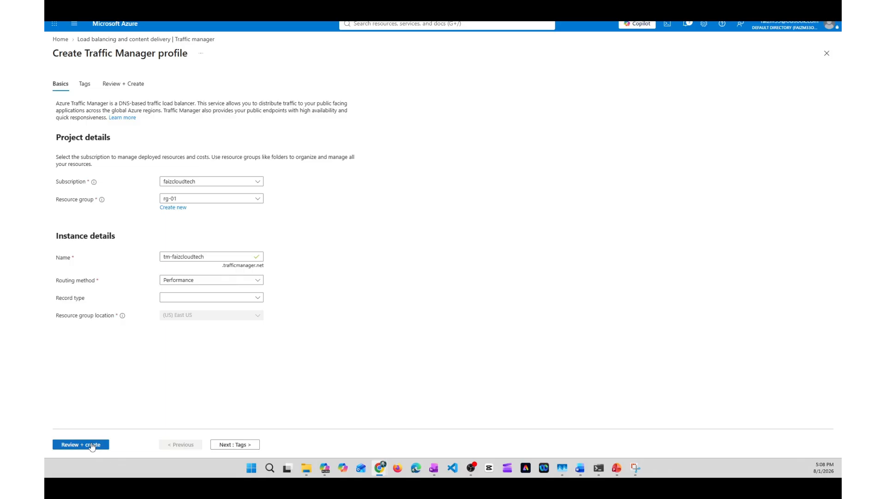
# Step: Validate and create the Traffic Manager profile, and open the deployed resource
pyautogui.click(92, 445)
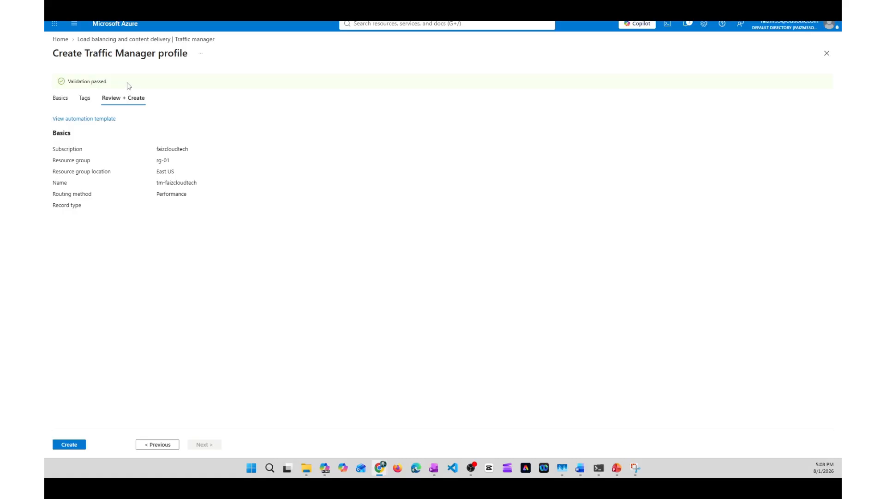
pyautogui.click(68, 445)
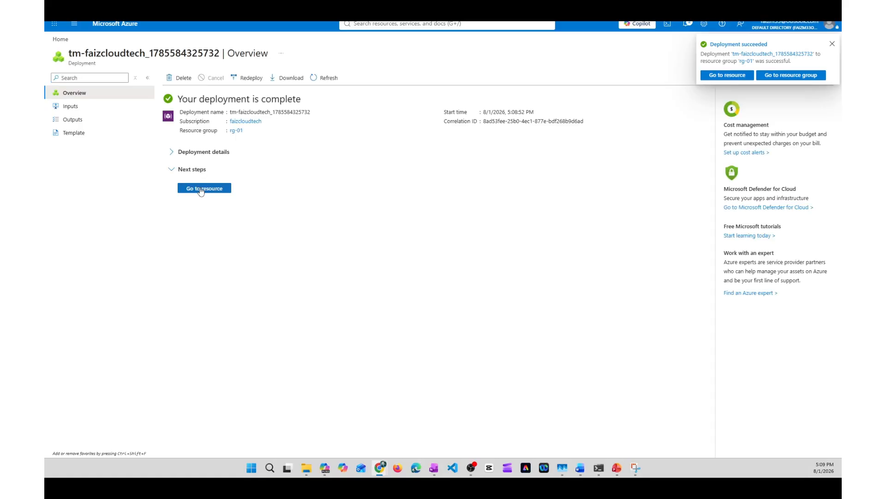
pyautogui.click(201, 191)
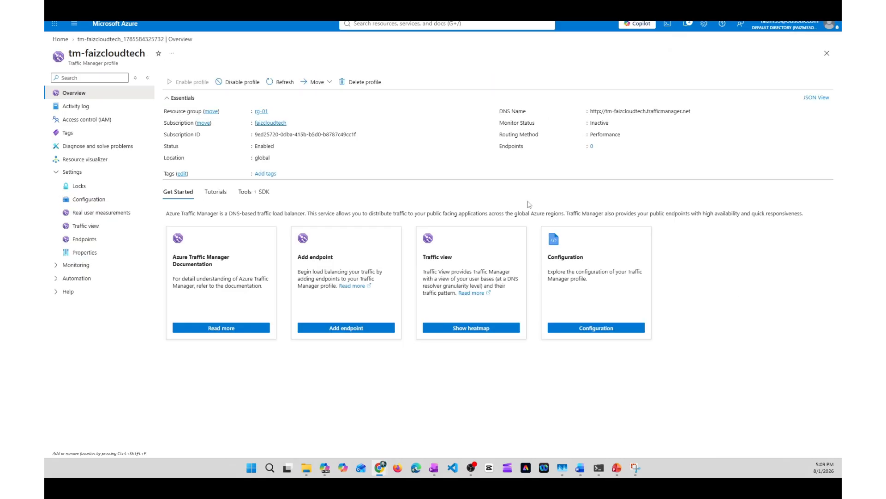
# Step: Start adding an Azure endpoint to the tm-faizcloudtech profile, name it web-app-faizcloudtech-01 and select the name for reuse
pyautogui.hotkey('alt', 'Tab')
pyautogui.click(88, 240)
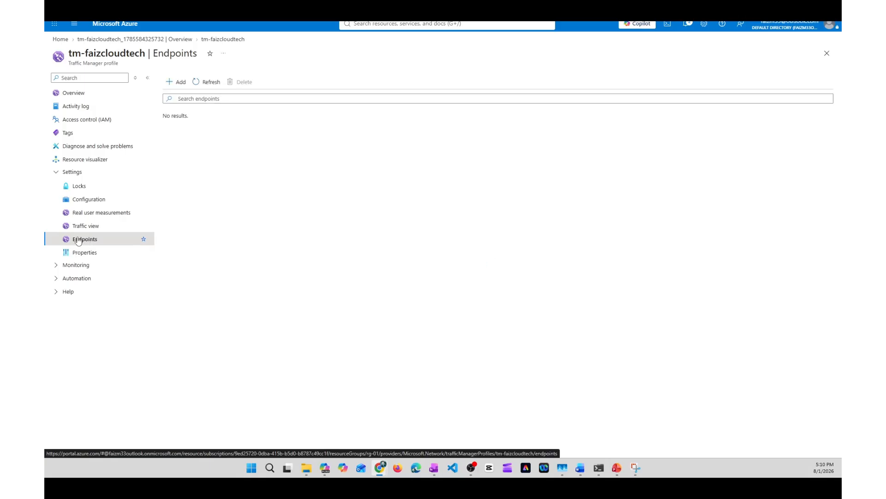
pyautogui.click(181, 87)
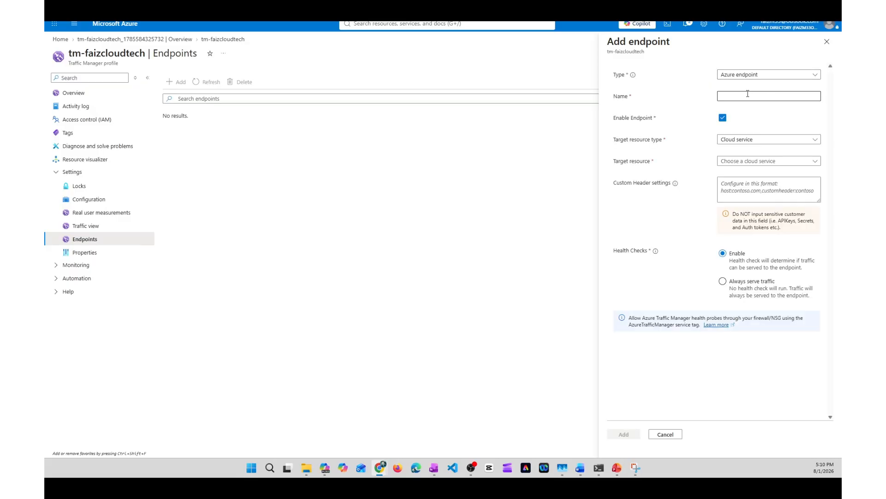
pyautogui.click(752, 95)
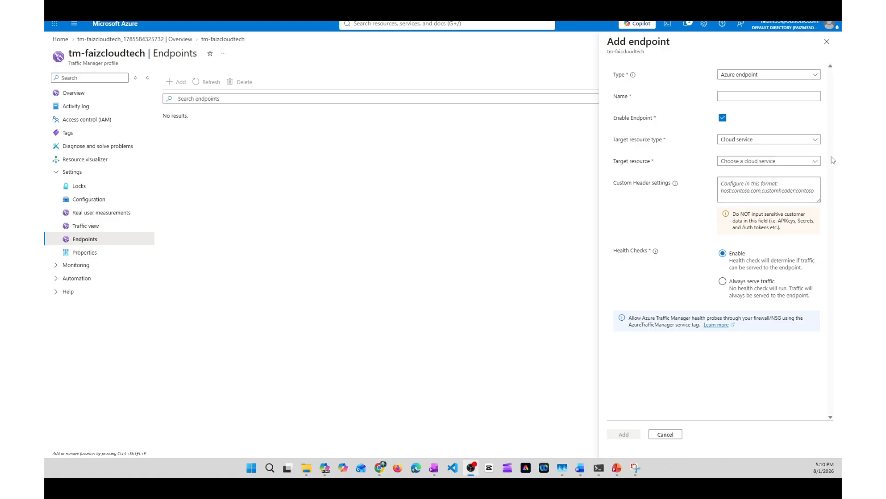
pyautogui.click(742, 96)
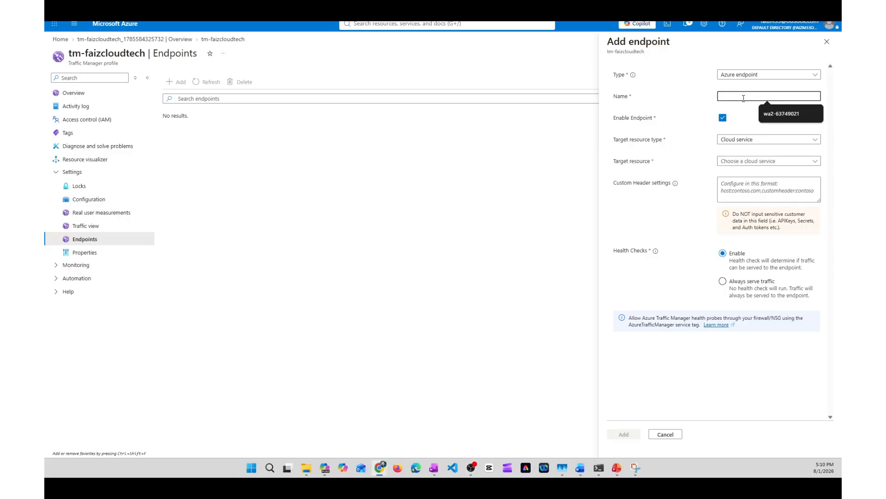
pyautogui.write('web-app')
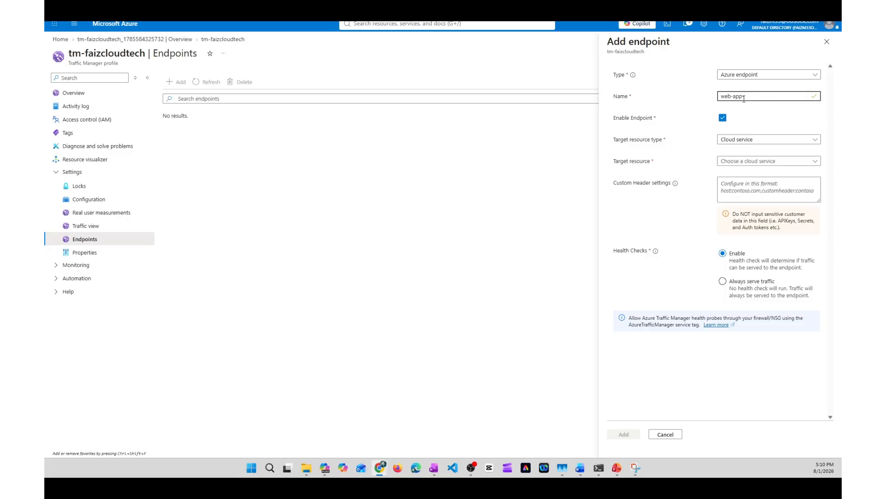
pyautogui.write('-faizcloudtech-01')
pyautogui.hotkey('ctrl', 'a')
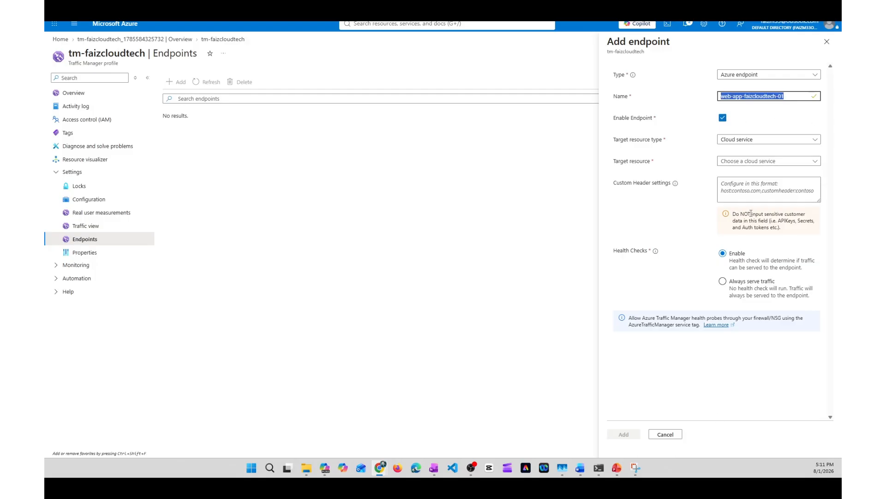
# Step: Target the endpoint at the App Service webapp-01 (South India) and add it to the profile
pyautogui.click(757, 143)
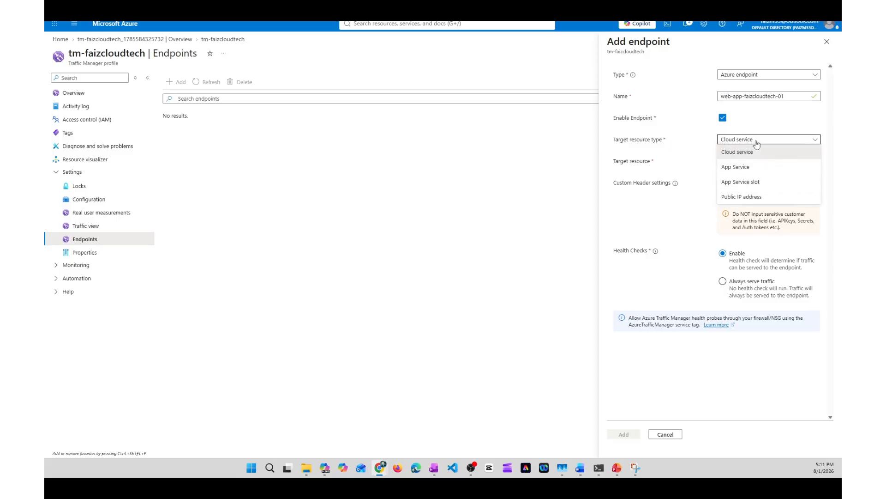
pyautogui.click(760, 168)
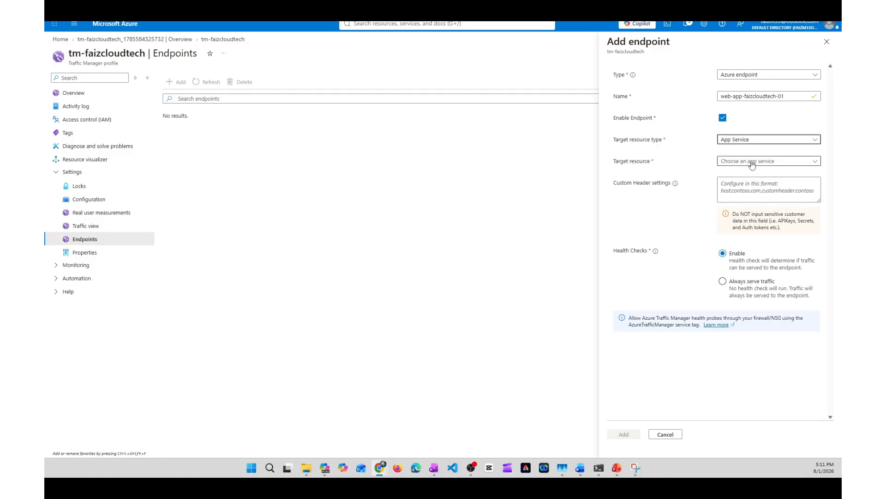
pyautogui.click(752, 164)
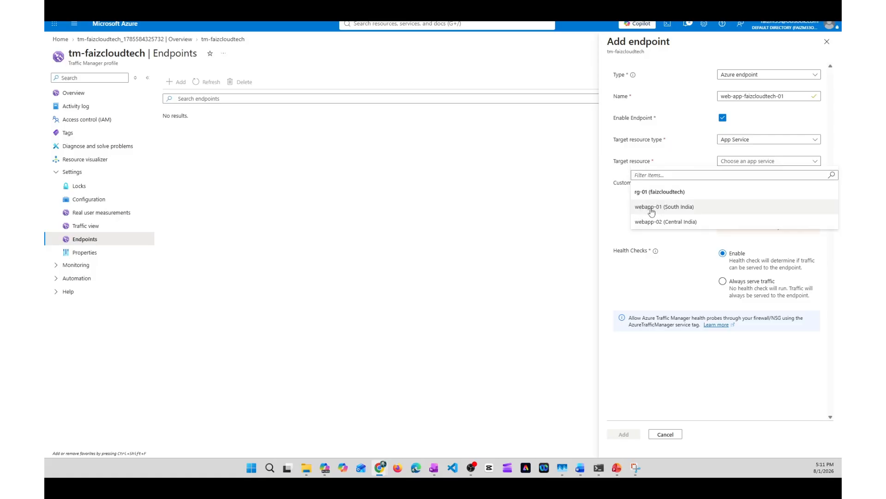
pyautogui.click(669, 211)
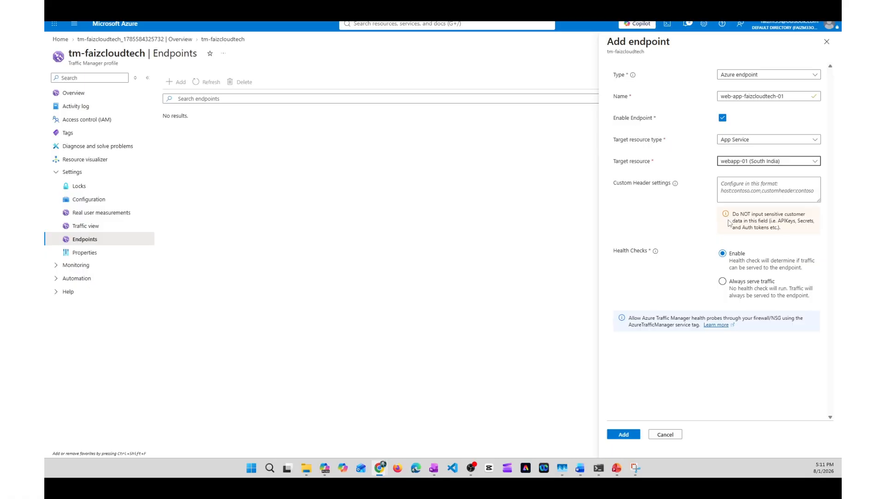
pyautogui.click(625, 436)
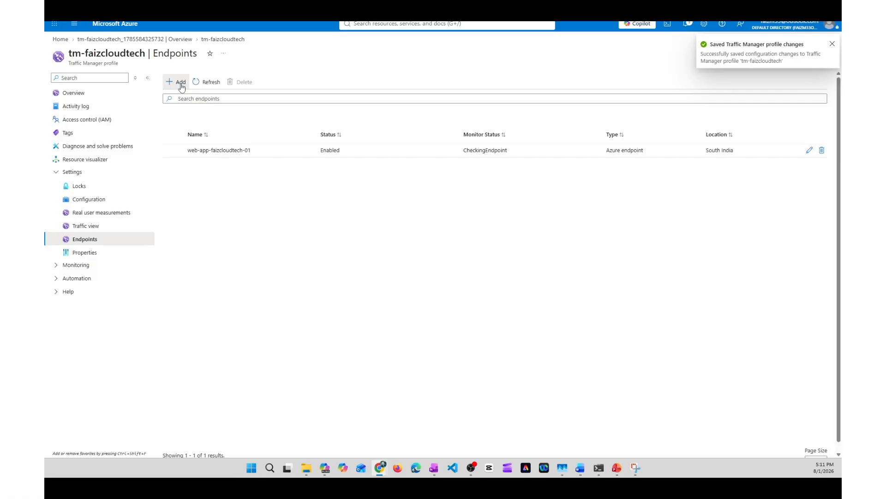
# Step: Add a second Azure endpoint named web-app-faizcloudtech-02 that targets the App Service webapp-02 (Central India)
pyautogui.click(181, 87)
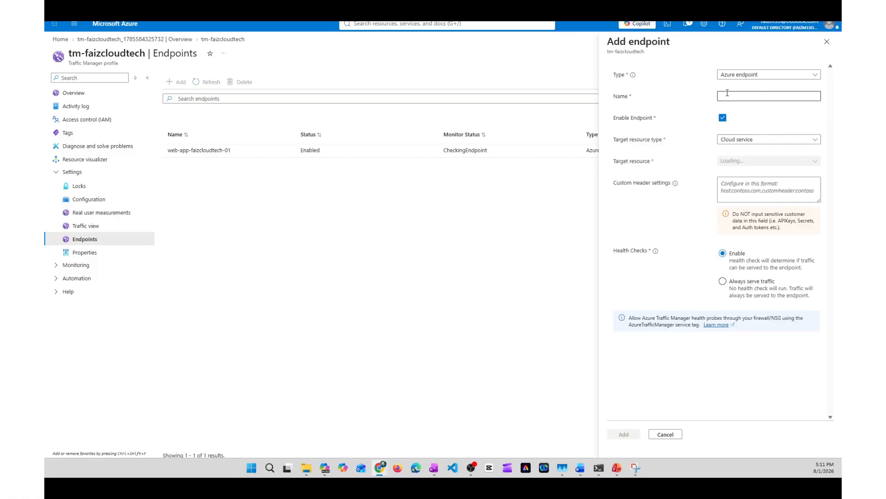
pyautogui.click(745, 97)
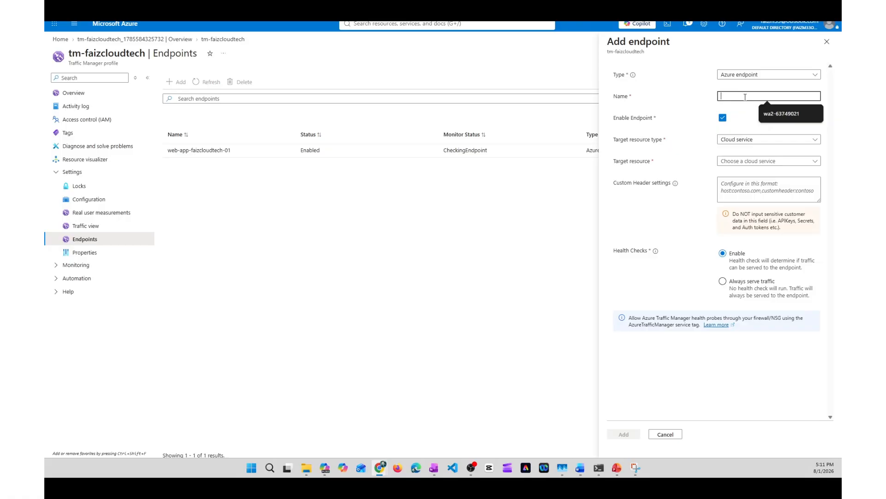
pyautogui.write('web-app-faizcloudtech-02')
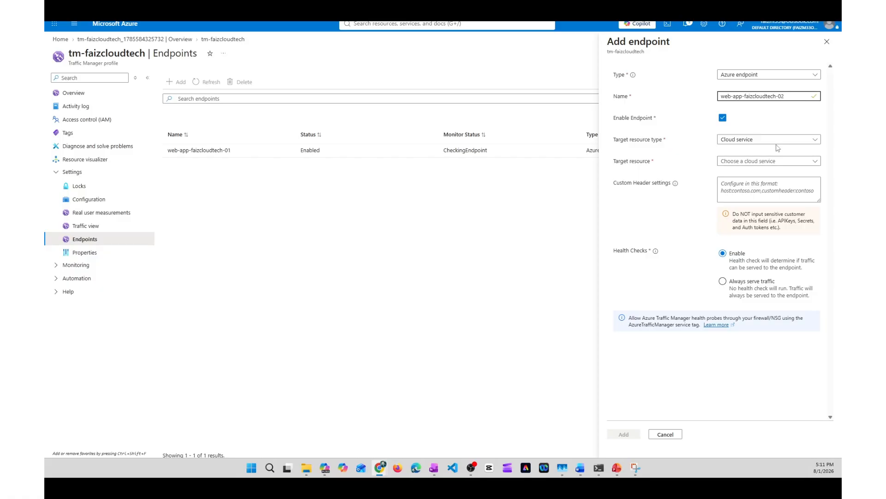
pyautogui.click(776, 140)
pyautogui.click(752, 161)
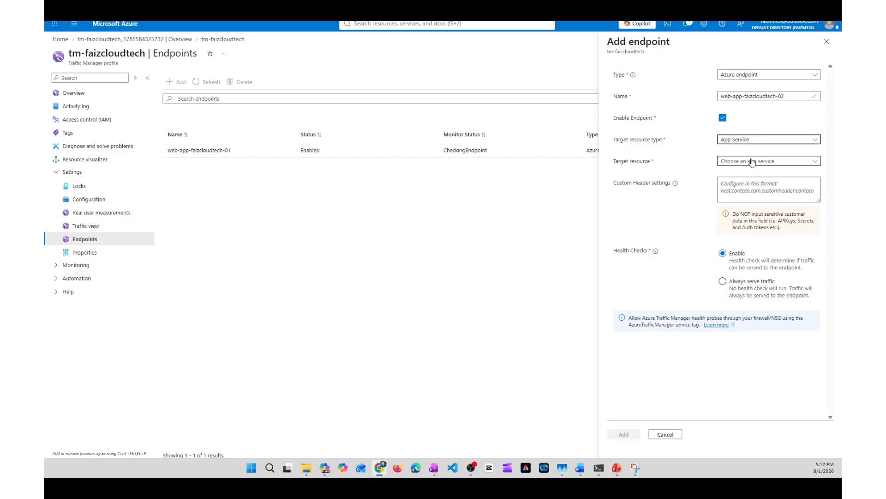
pyautogui.click(753, 162)
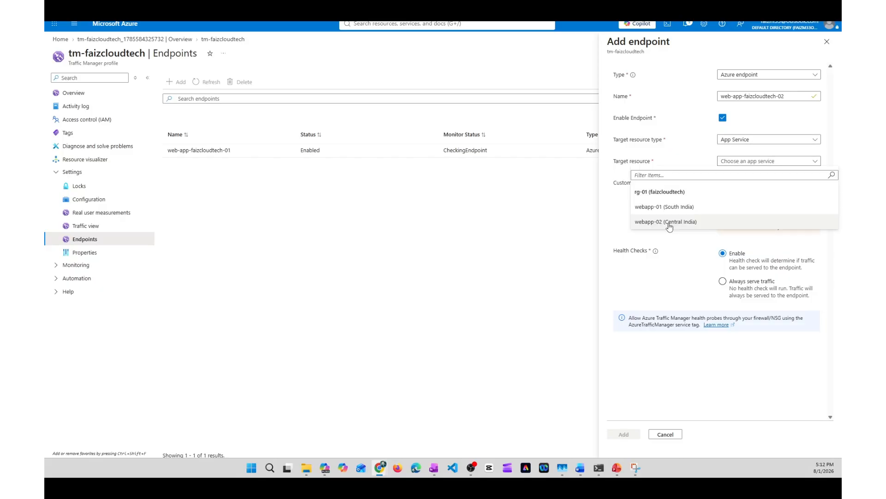
pyautogui.click(762, 224)
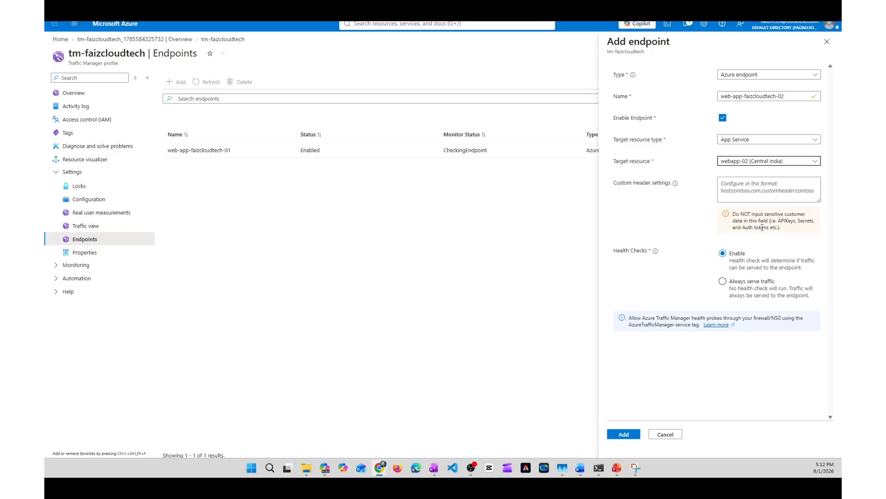
pyautogui.click(624, 434)
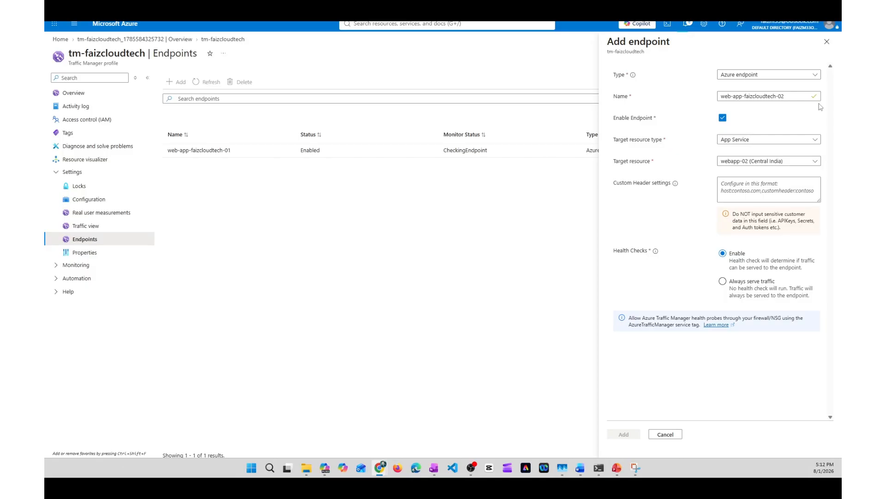
# Step: Check the portal notifications for the endpoint changes and review the Traffic Manager profile's overview
pyautogui.click(687, 24)
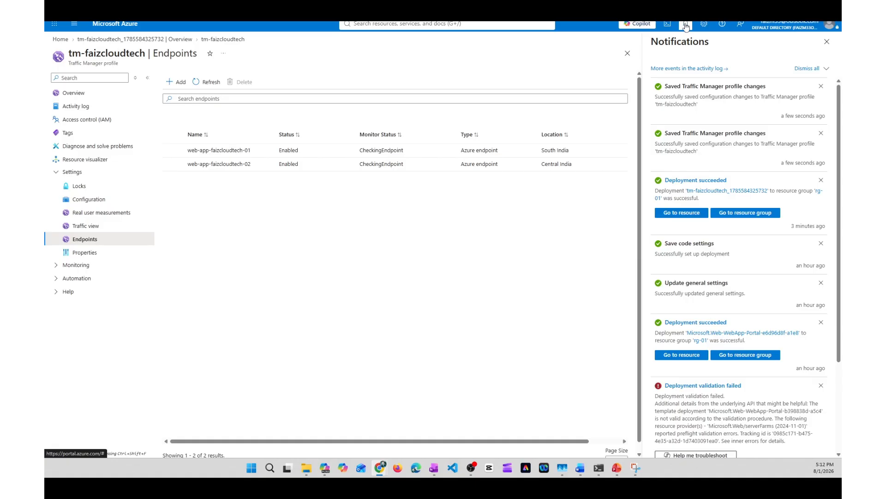
pyautogui.click(224, 239)
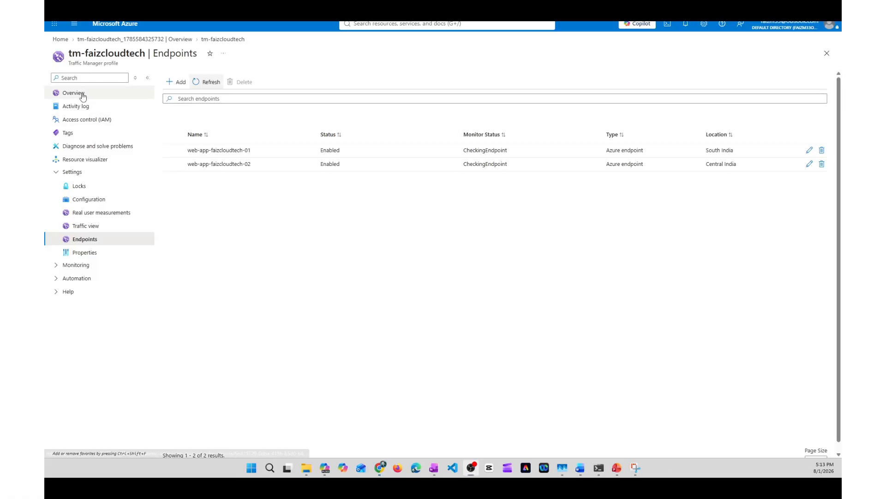
pyautogui.click(78, 93)
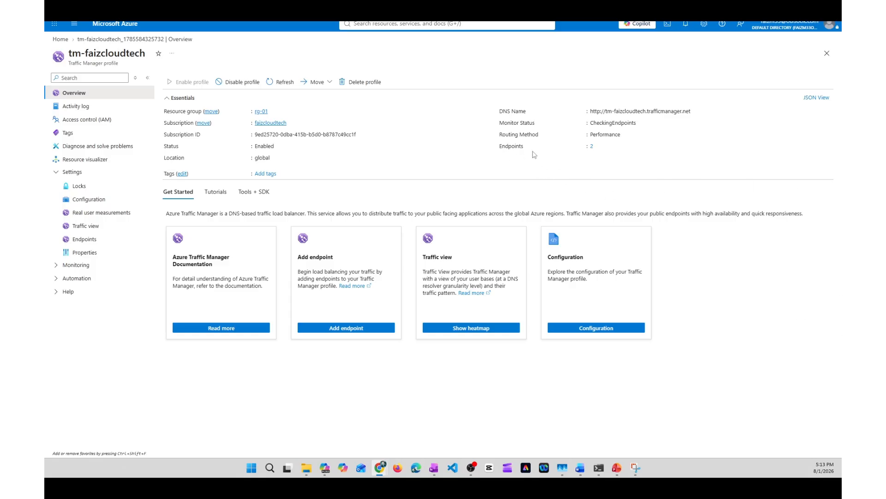
# Step: Review the profile's endpoint list, and check the status and monitor status on its overview
pyautogui.click(592, 146)
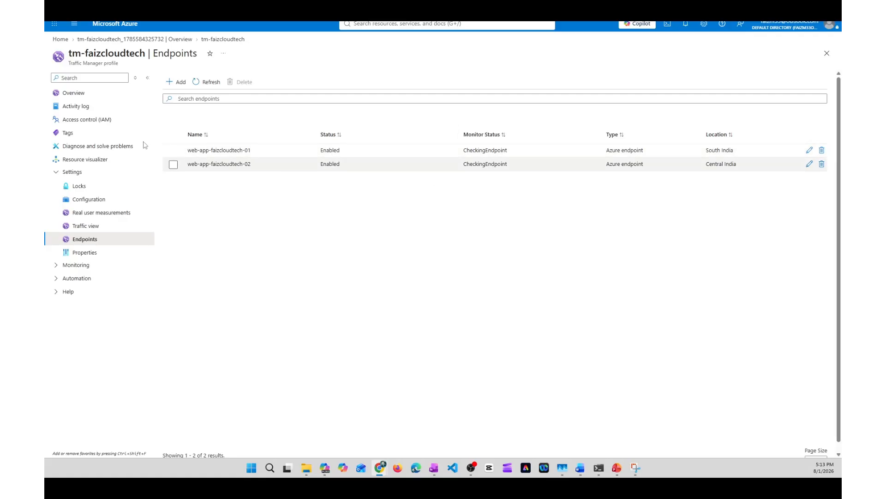
pyautogui.click(72, 94)
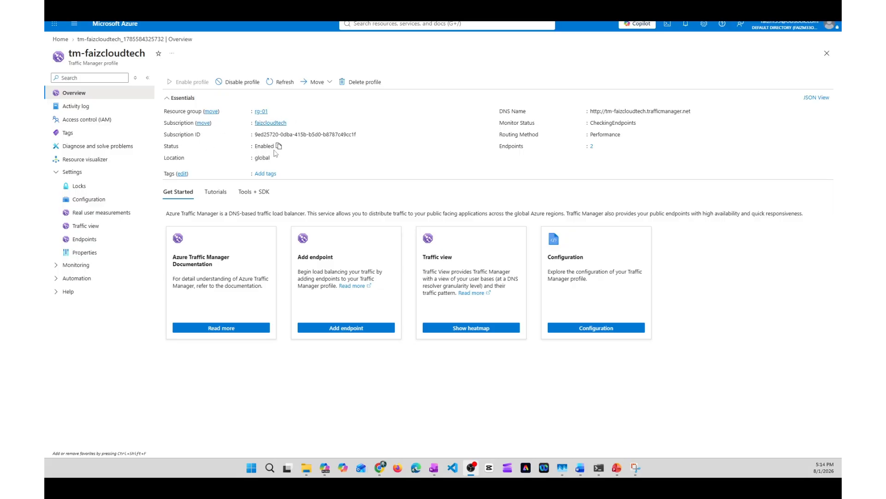
pyautogui.click(278, 147)
pyautogui.moveTo(504, 123); pyautogui.dragTo(548, 127)
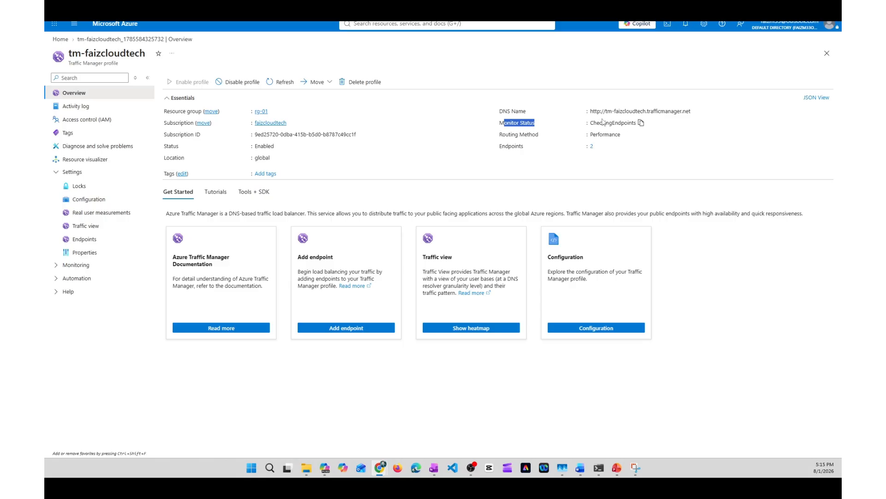
pyautogui.moveTo(591, 122); pyautogui.dragTo(637, 122)
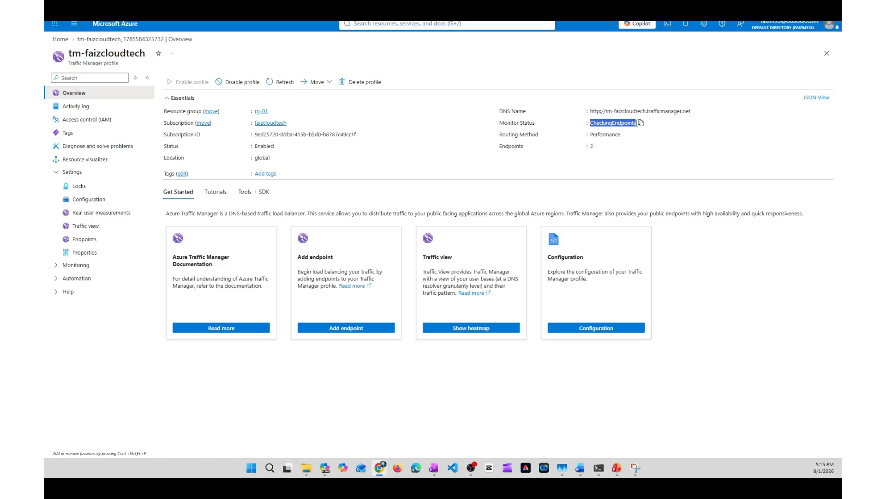
pyautogui.click(437, 134)
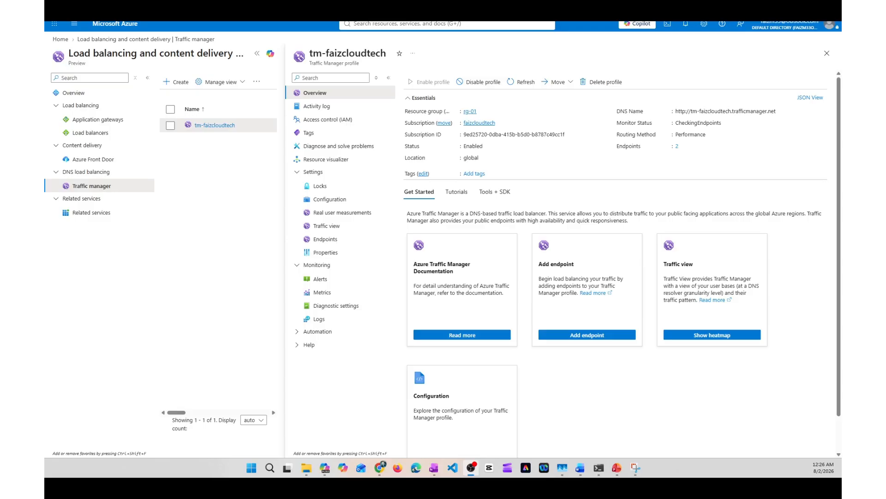
# Step: Switch to the PowerPoint agenda slide, review the items on routing, failover testing and nslookup, and return to the Azure portal
pyautogui.click(617, 468)
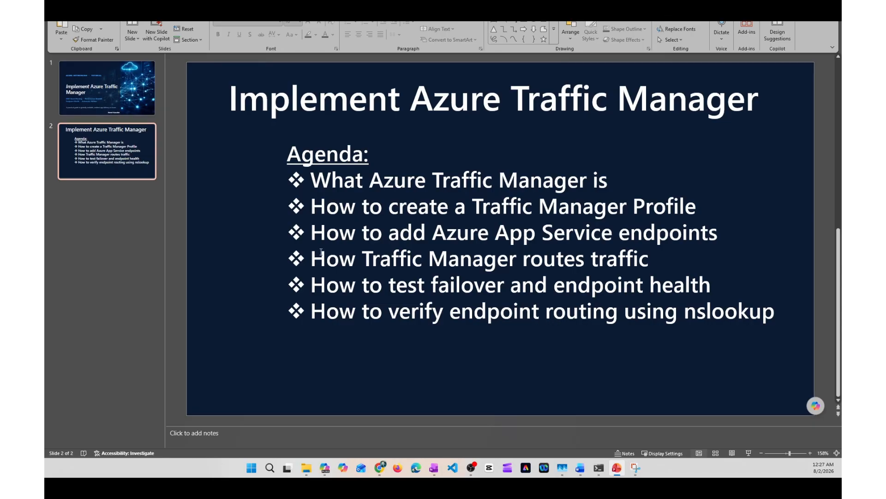
pyautogui.moveTo(314, 253); pyautogui.dragTo(745, 319)
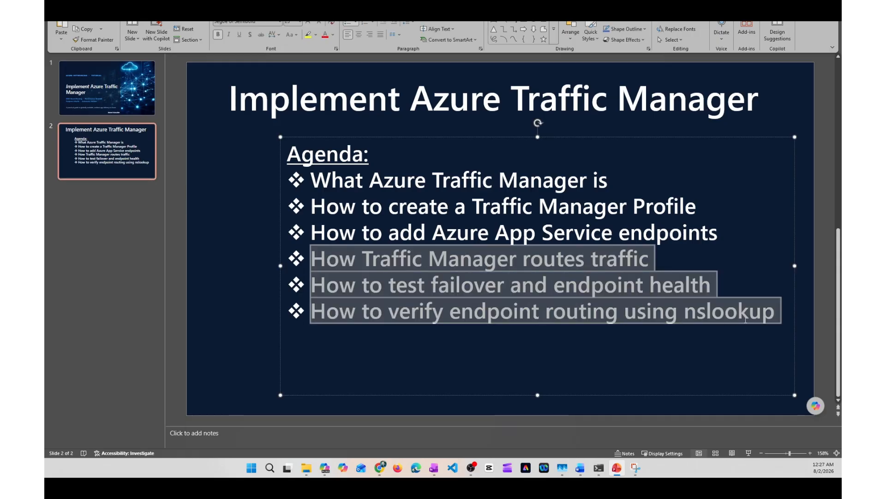
pyautogui.click(530, 341)
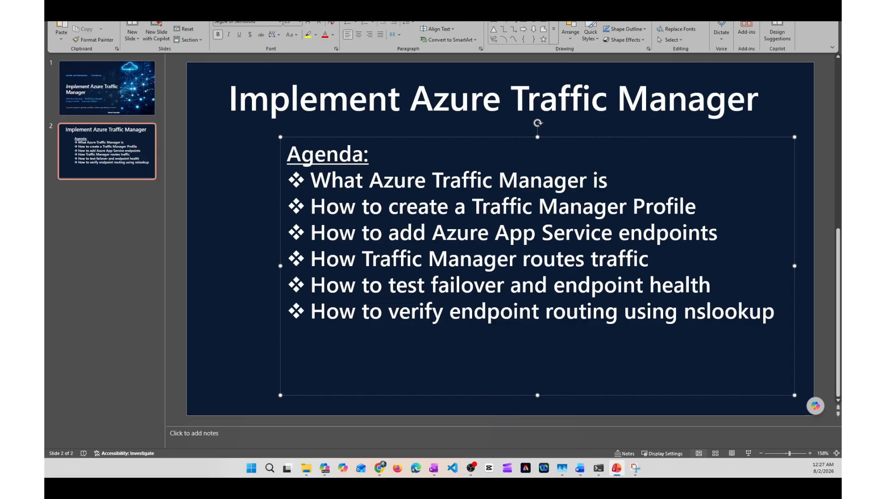
pyautogui.click(793, 2)
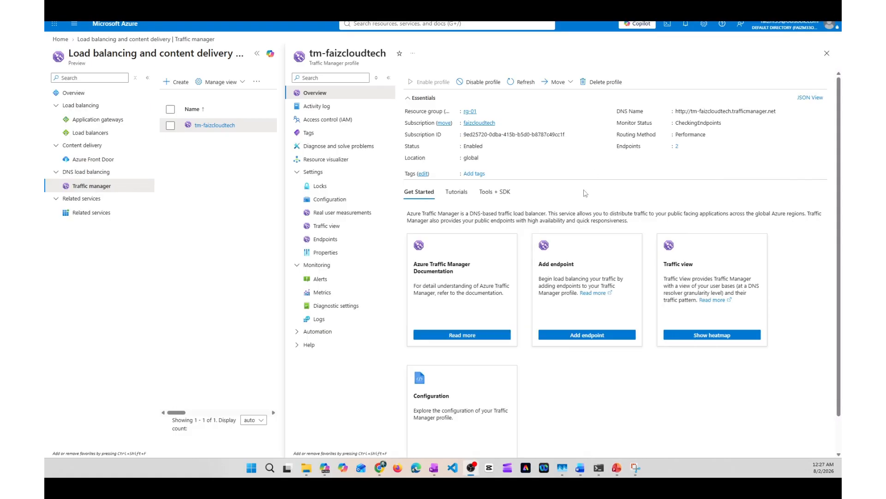
# Step: Copy the DNS name of the tm-faizcloudtech profile and open its list of endpoints
pyautogui.moveTo(780, 115)
pyautogui.click(780, 112)
pyautogui.click(326, 239)
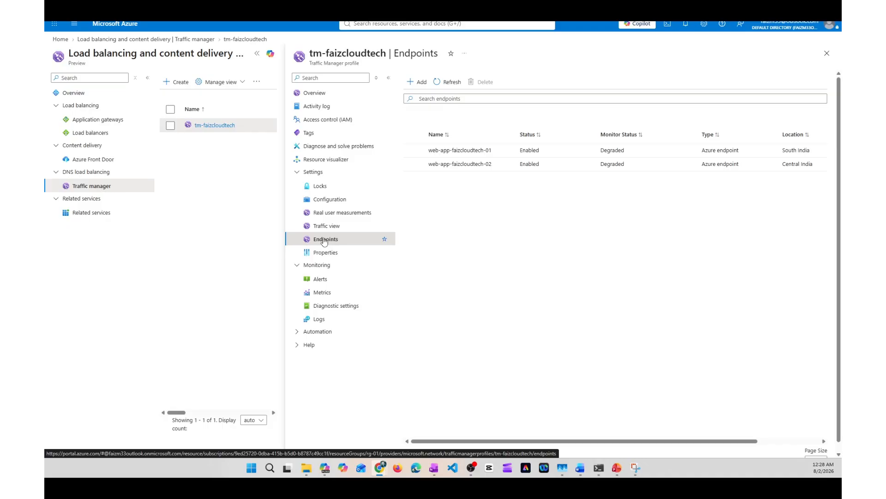
pyautogui.click(599, 468)
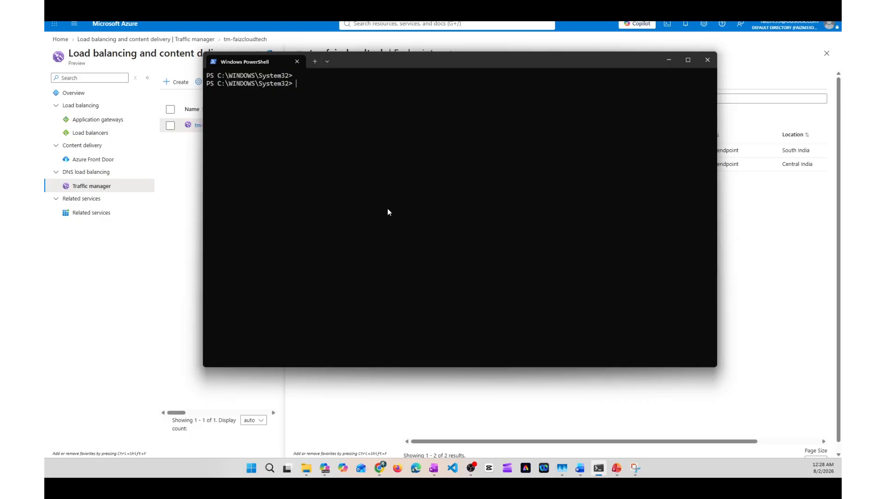
pyautogui.write('nsl')
pyautogui.press('BackSpace')
pyautogui.press('BackSpace')
pyautogui.press('BackSpace')
pyautogui.press('Return')
pyautogui.press('Return')
pyautogui.press('Return')
pyautogui.write('nslookup')
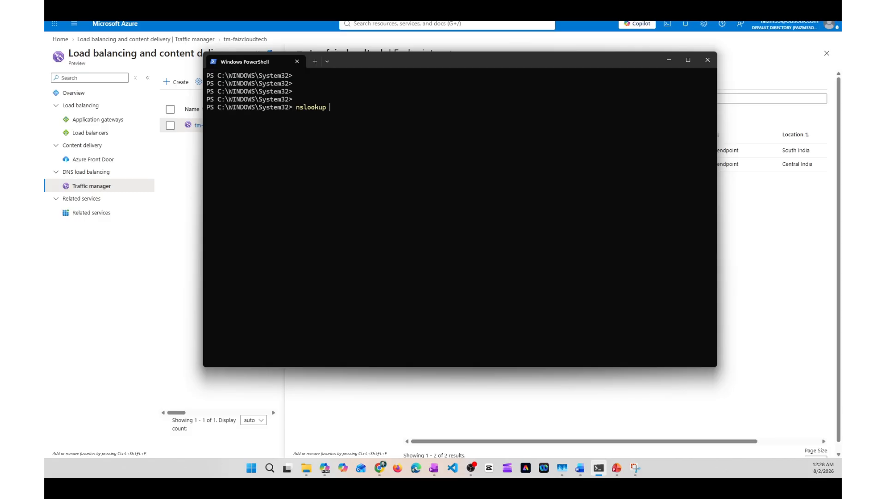
pyautogui.hotkey('ctrl', 'v')
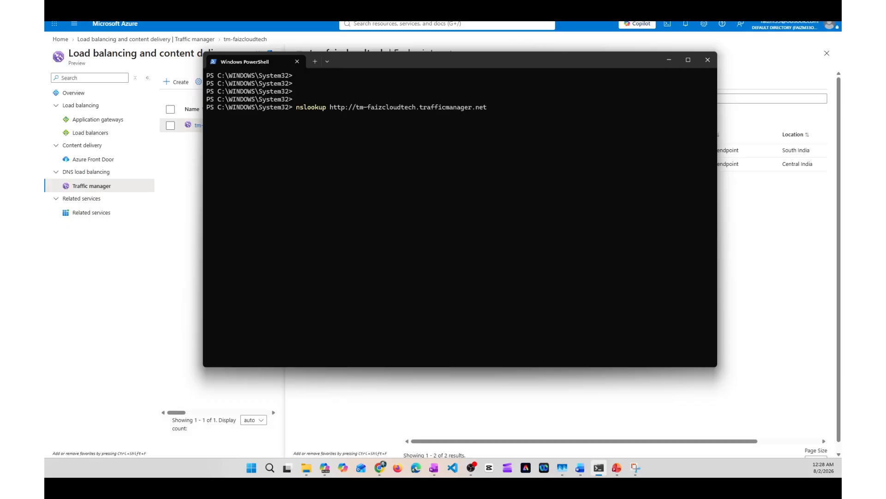
pyautogui.press('BackSpace')
pyautogui.press('BackSpace')
pyautogui.press('BackSpace')
pyautogui.press('BackSpace')
pyautogui.press('BackSpace')
pyautogui.press('BackSpace')
pyautogui.press('BackSpace')
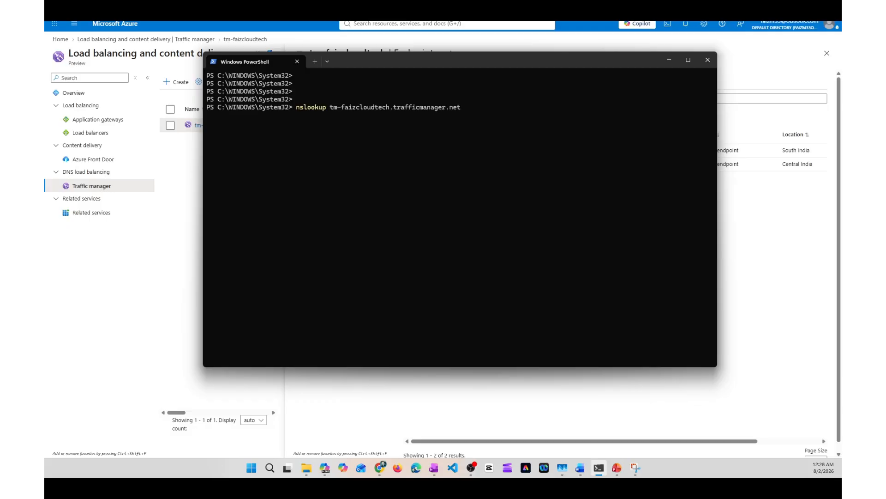
pyautogui.press('Return')
pyautogui.press('Return')
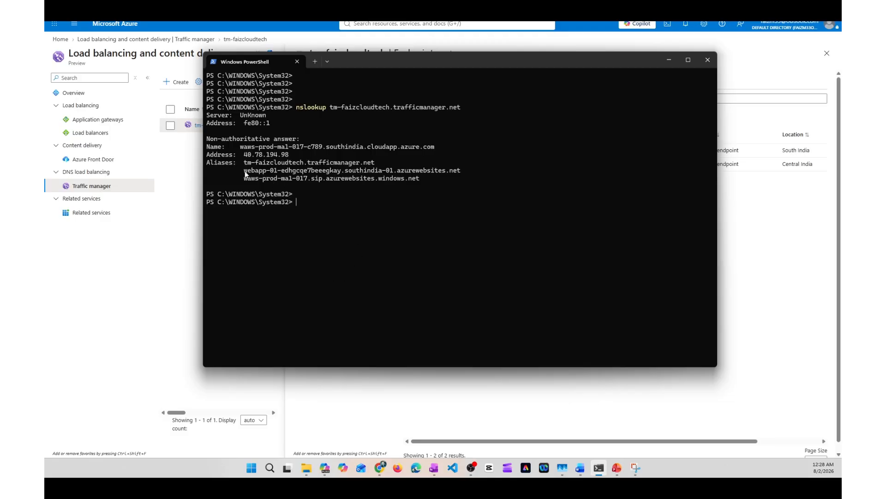
# Step: Mark the web app name in the lookup's aliases and compare it with the endpoints listed in the Azure portal
pyautogui.moveTo(244, 171); pyautogui.dragTo(278, 174)
pyautogui.click(541, 397)
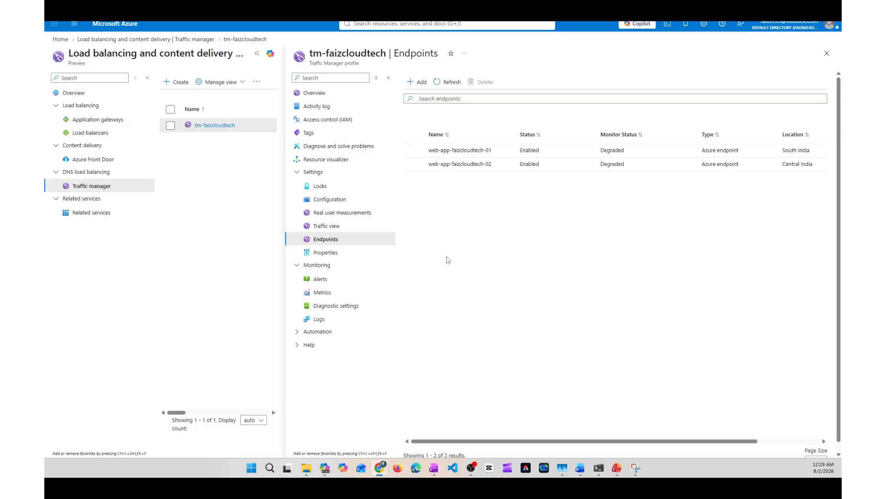
pyautogui.click(597, 469)
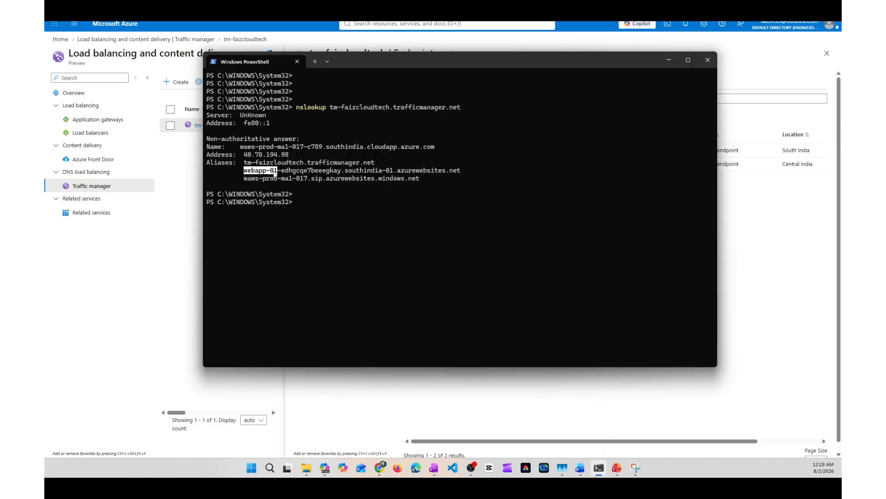
pyautogui.click(794, 283)
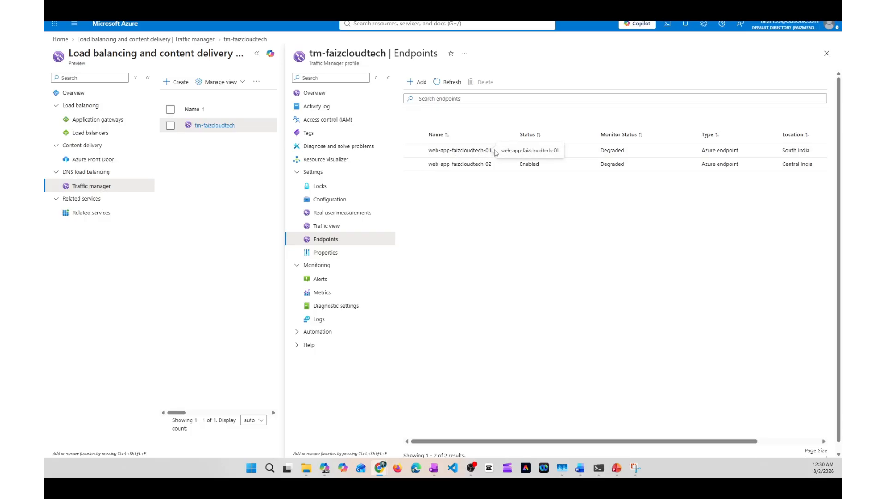
# Step: Disable the endpoint web-app-faizcloudtech-01 and save the change
pyautogui.doubleClick(468, 154)
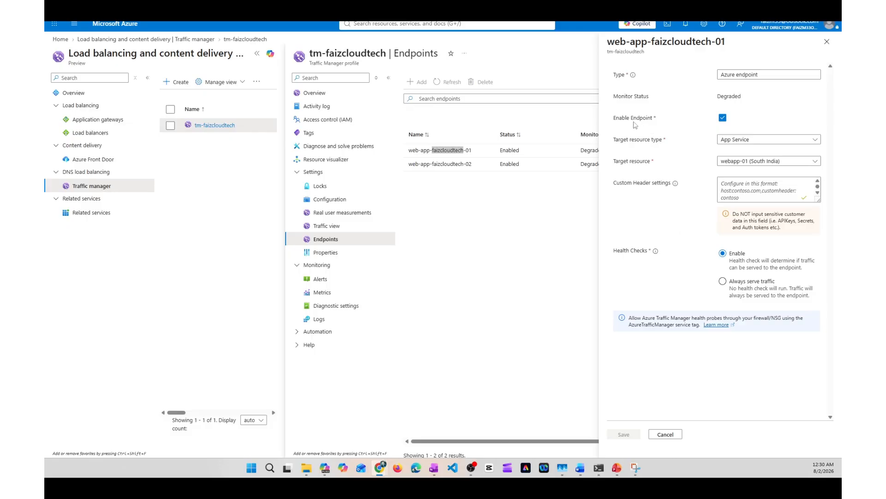
pyautogui.click(723, 118)
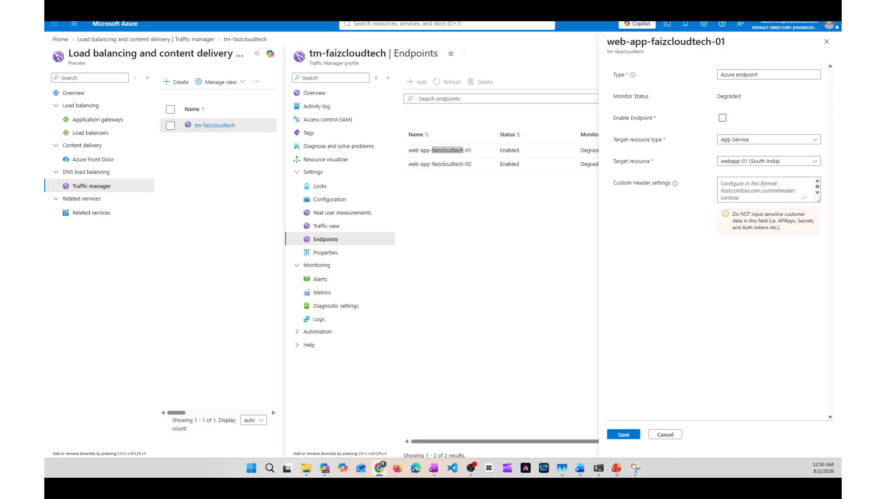
pyautogui.click(623, 434)
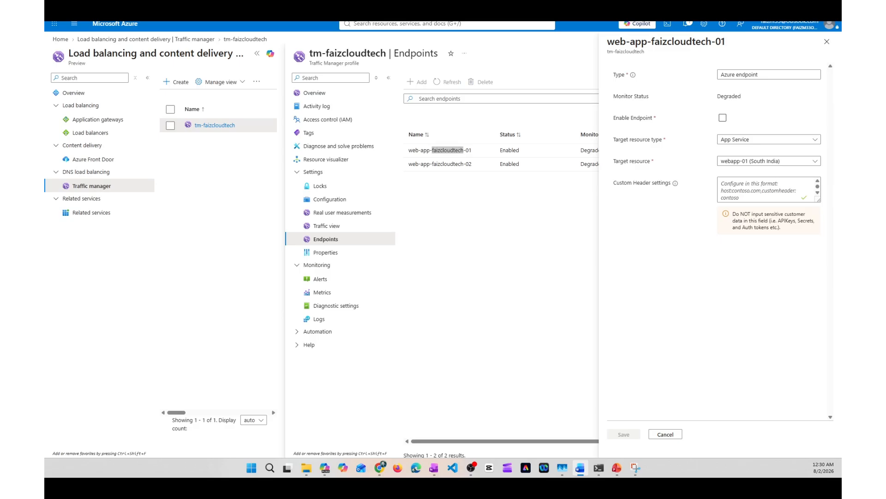
# Step: Check the portal notifications for the saved change and inspect the monitor status of web-app-faizcloudtech-01
pyautogui.click(688, 25)
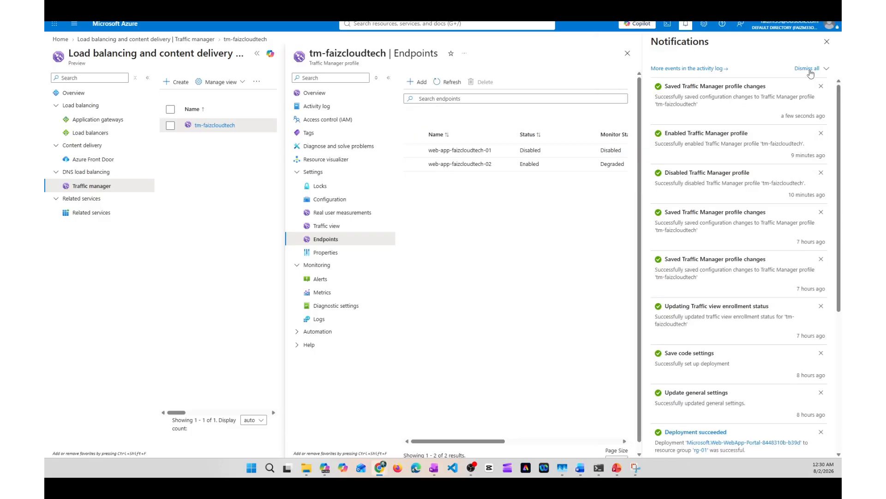
pyautogui.click(826, 43)
pyautogui.moveTo(600, 150); pyautogui.dragTo(628, 153)
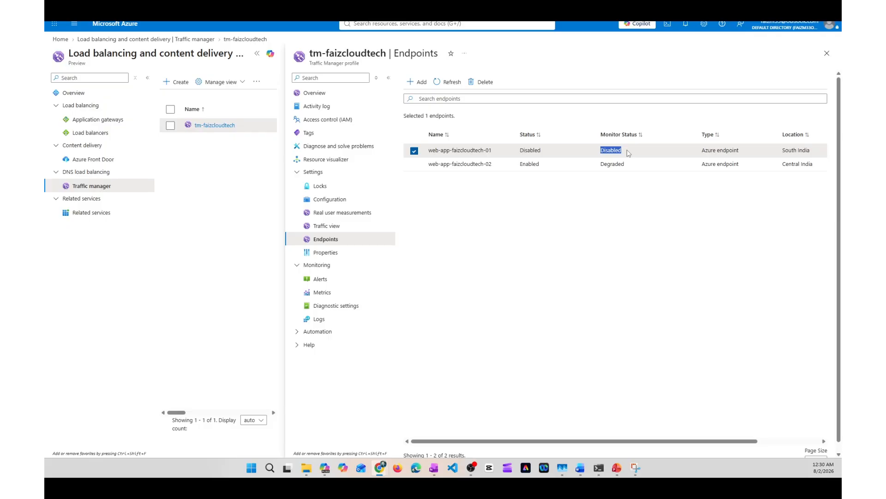
# Step: Switch to PowerShell, rerun nslookup on tm-faizcloudtech.trafficmanager.net to test the failover, and mark the web app name in the aliases
pyautogui.click(598, 467)
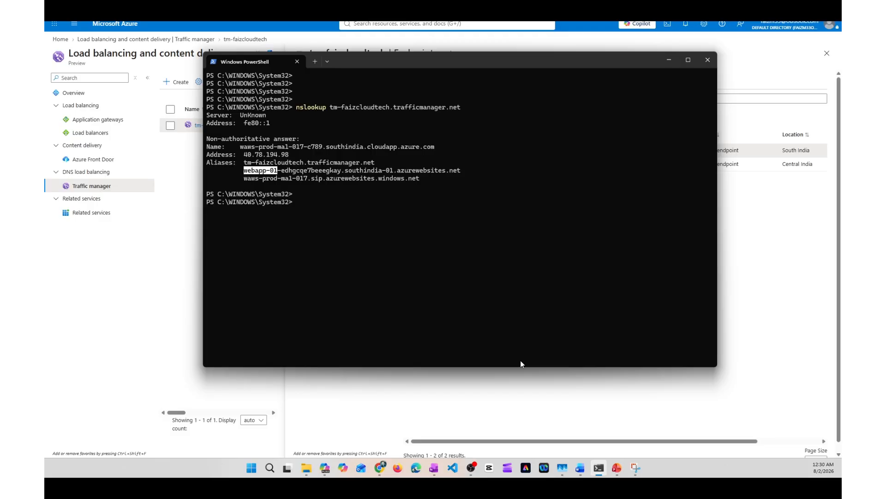
pyautogui.press('Return')
pyautogui.press('Return')
pyautogui.press('Up')
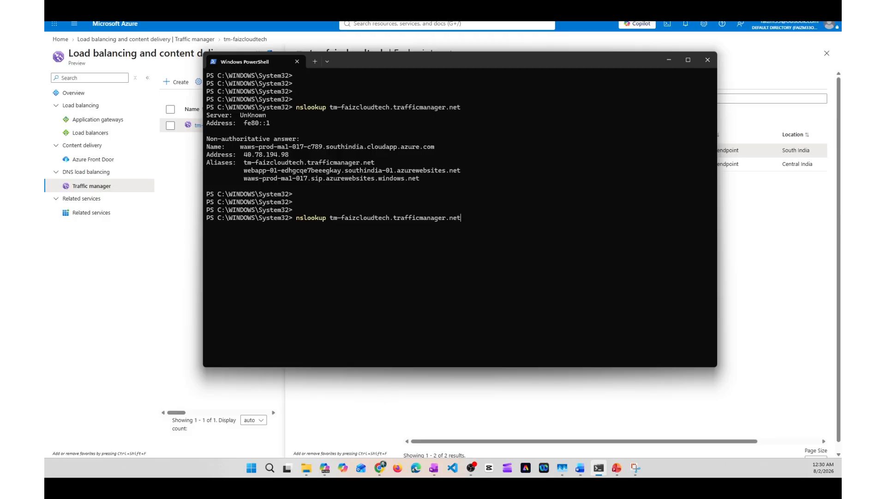
pyautogui.press('Return')
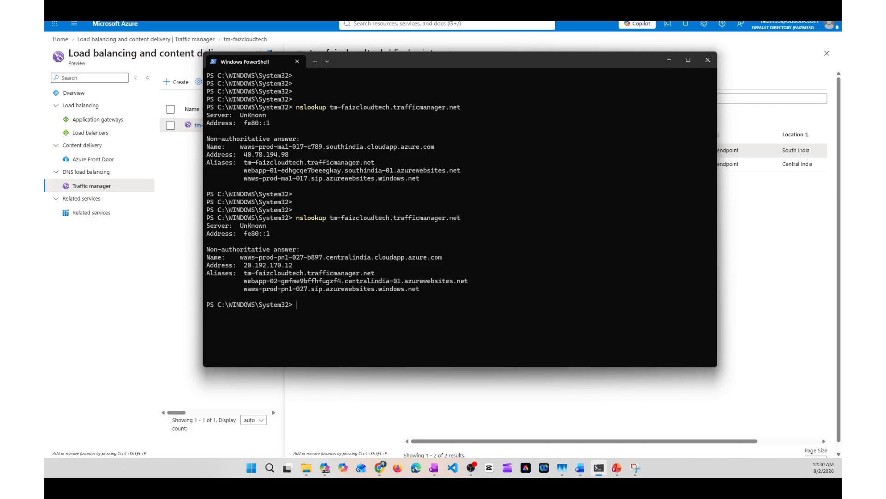
pyautogui.moveTo(243, 280); pyautogui.dragTo(278, 284)
# Step: Return to the Azure portal, re-enable the endpoint web-app-faizcloudtech-01, save it and refresh the endpoint list
pyautogui.click(496, 386)
pyautogui.tripleClick(491, 151)
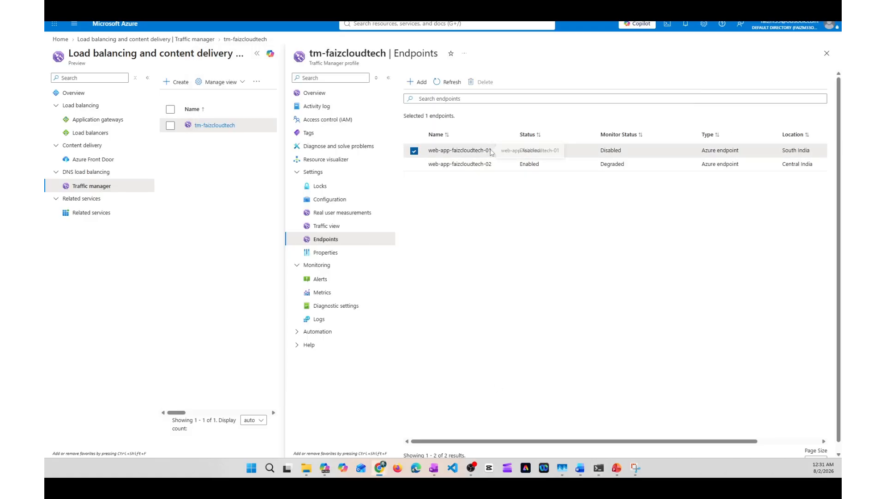
pyautogui.click(491, 151)
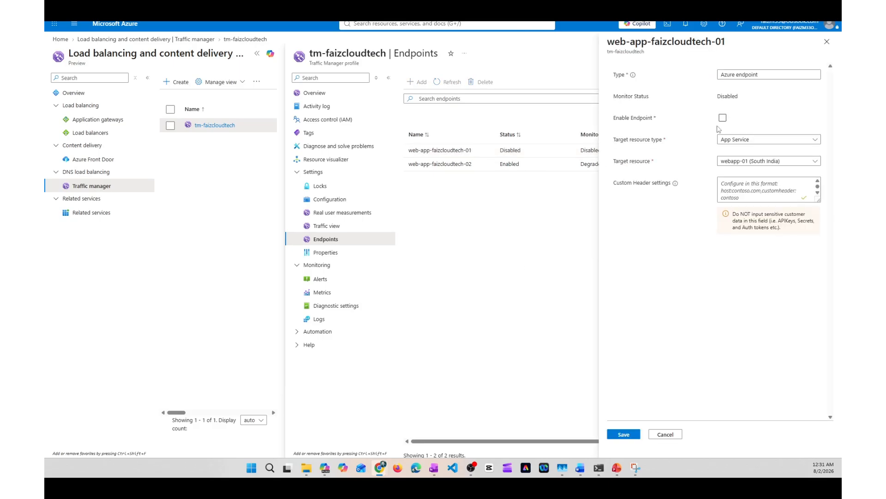
pyautogui.click(723, 119)
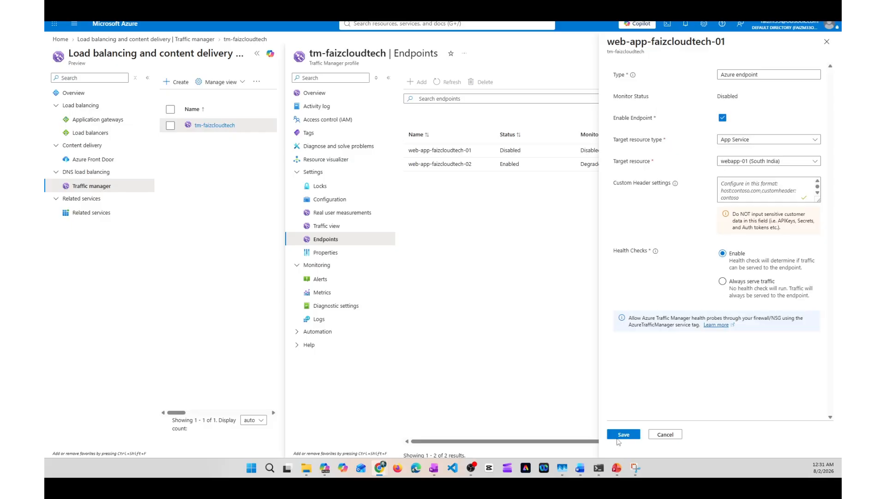
pyautogui.click(623, 435)
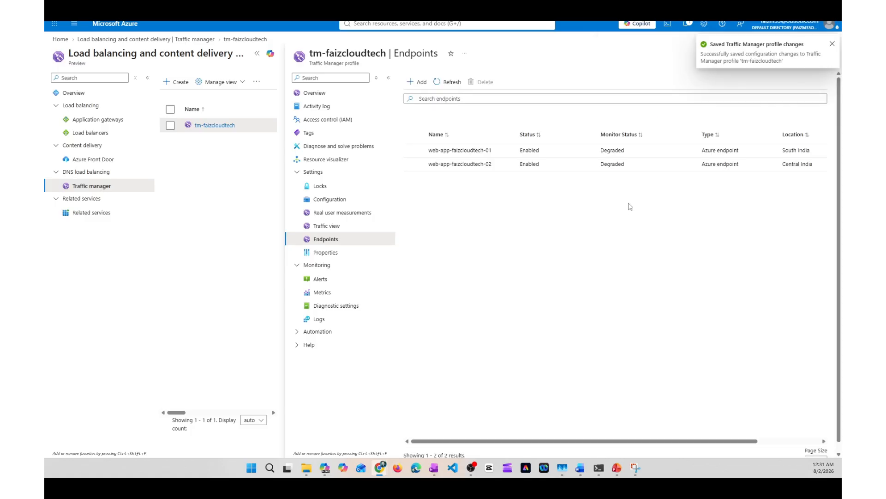
pyautogui.click(451, 83)
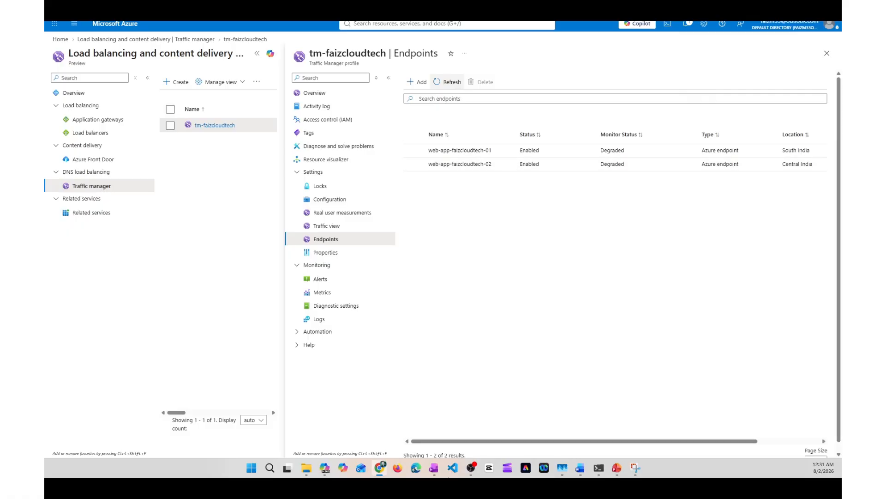
# Step: Repeat the tm-faizcloudtech.trafficmanager.net lookup in PowerShell with both endpoints enabled and mark the web app name in the newest answer
pyautogui.click(599, 468)
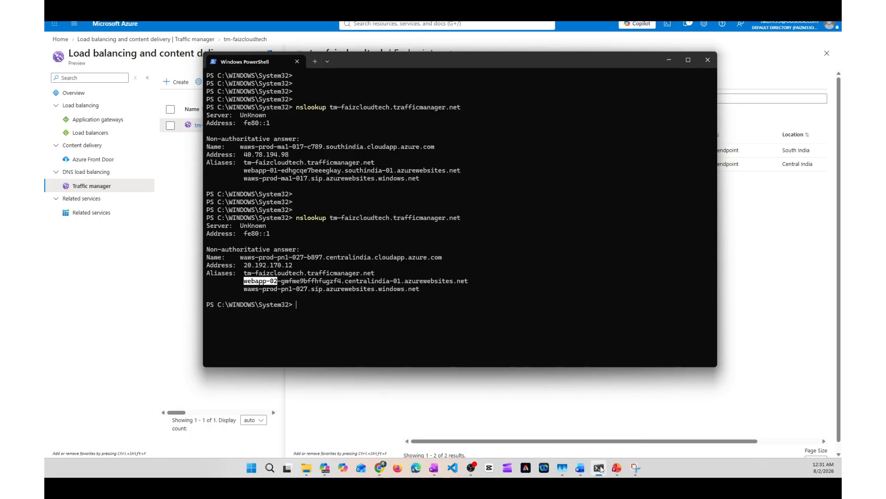
pyautogui.click(368, 316)
pyautogui.press('Return')
pyautogui.press('Return')
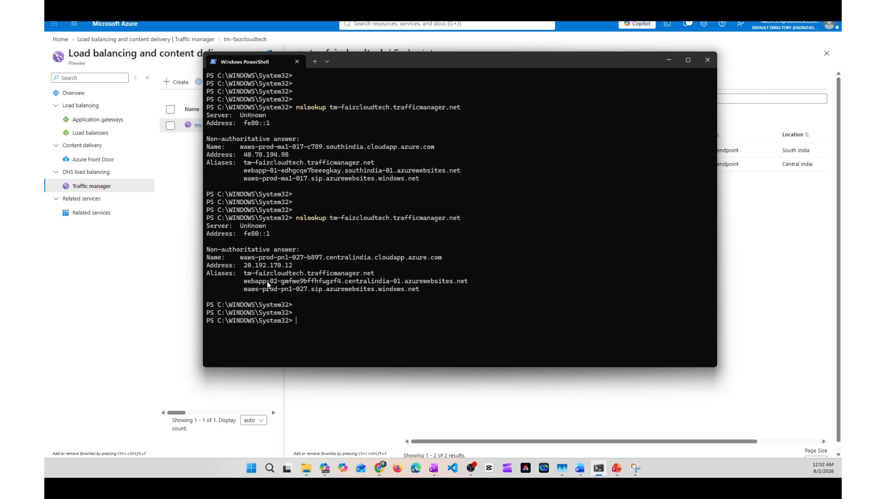
pyautogui.press('Up')
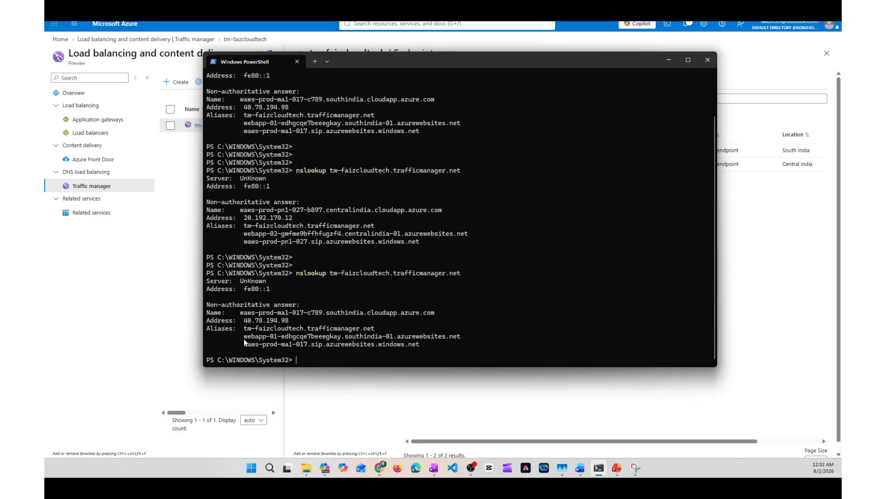
pyautogui.press('Return')
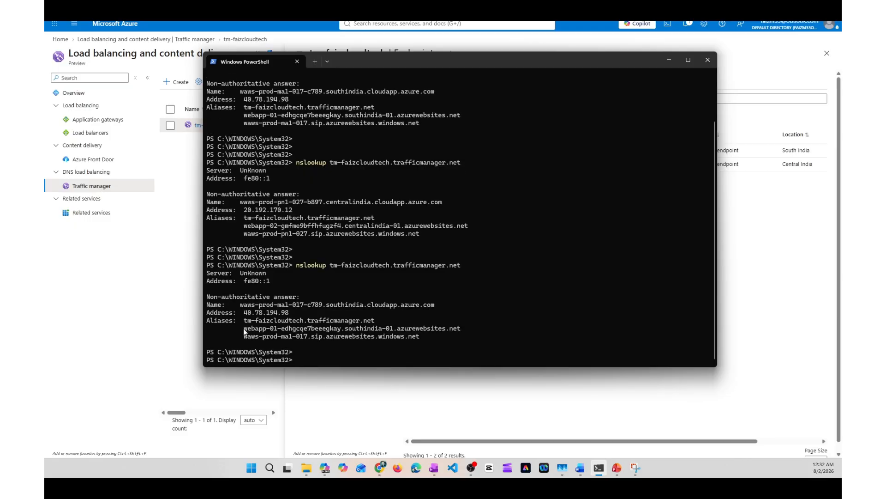
pyautogui.moveTo(244, 332); pyautogui.dragTo(278, 332)
pyautogui.hotkey('alt', 'Tab')
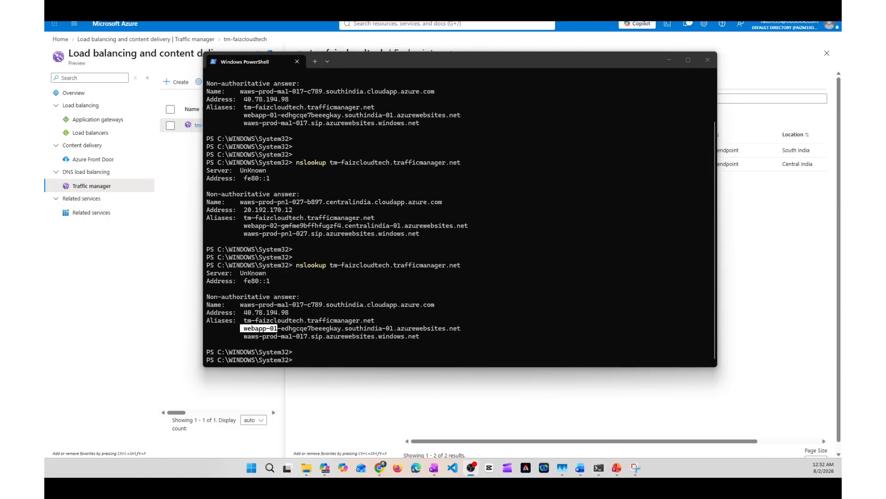